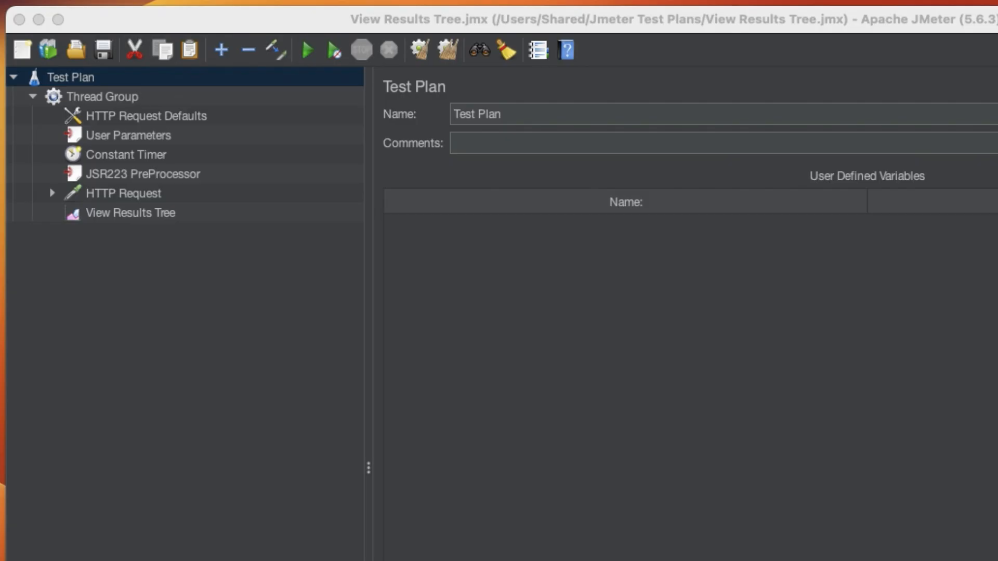
Open the Thread Group settings and set the number of threads (users) to 50.
click(122, 113)
click(119, 98)
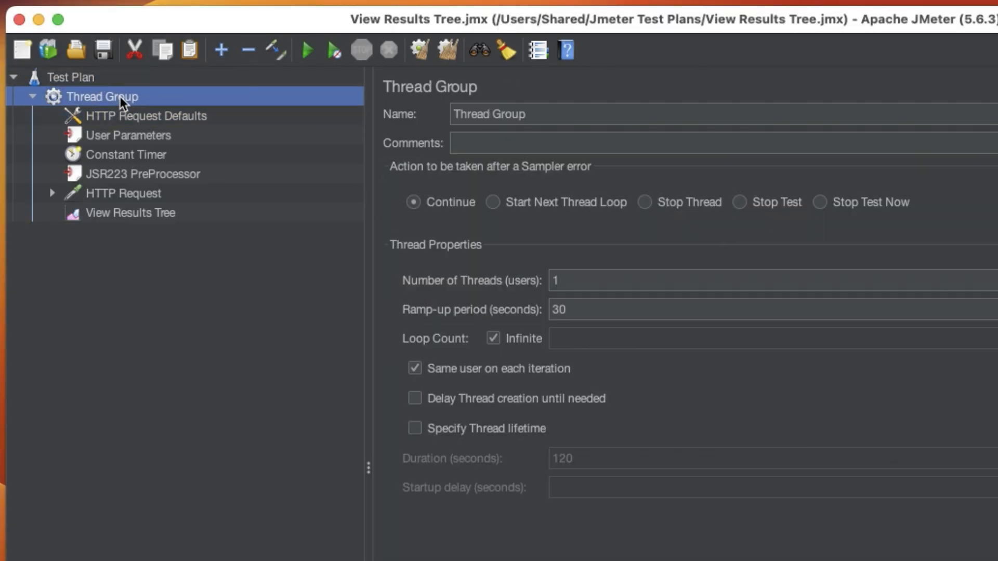
click(567, 281)
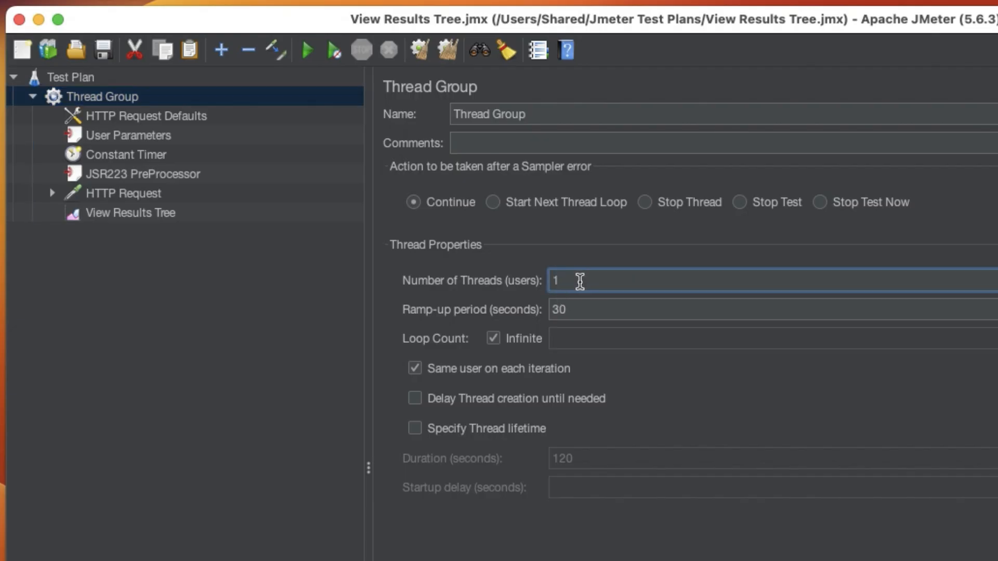
drag(580, 281, 520, 286)
text(50)
drag(597, 282, 541, 284)
Turn off the infinite loop count and set the Thread Group's ramp-up period to 50 seconds.
drag(603, 309, 544, 311)
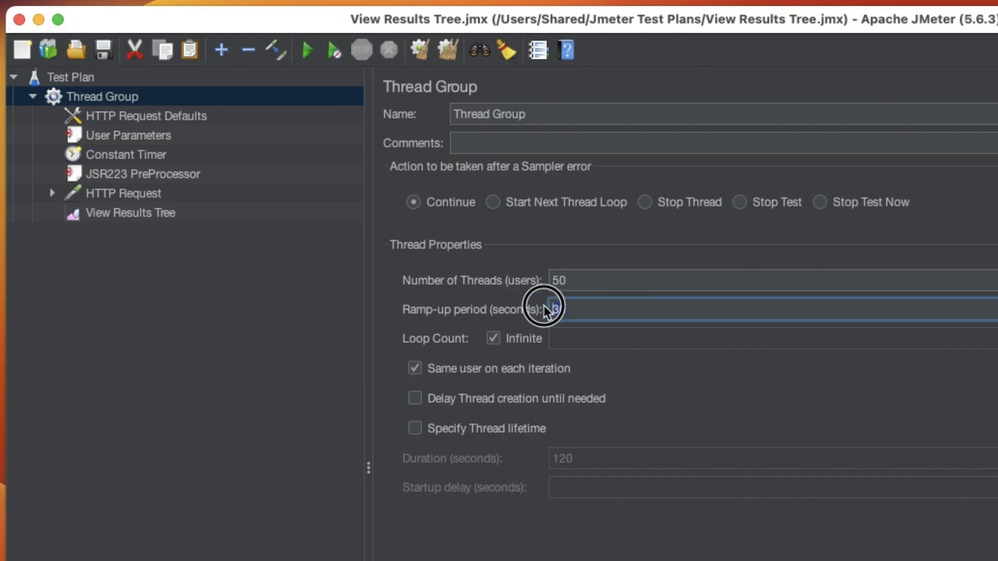
click(493, 339)
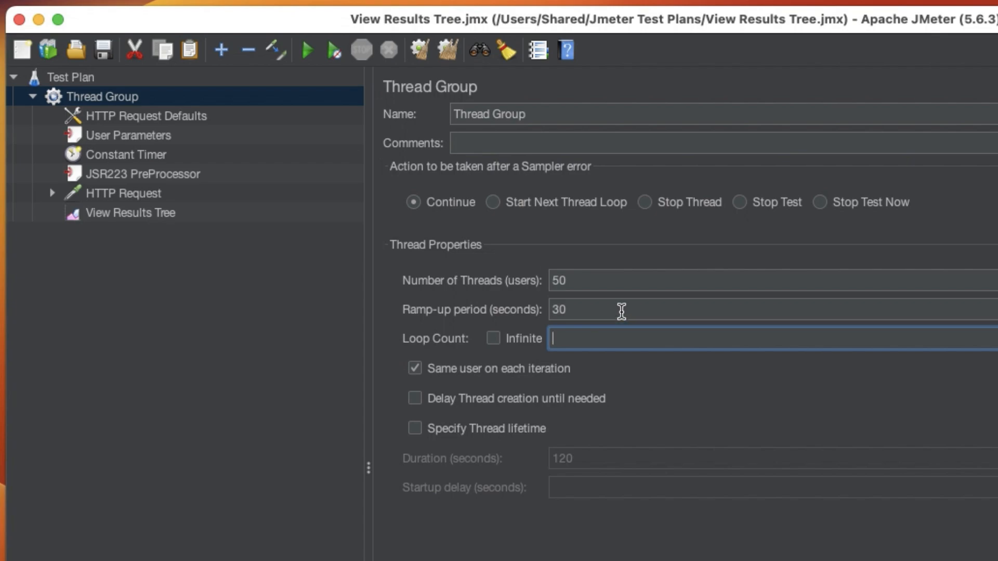
click(546, 309)
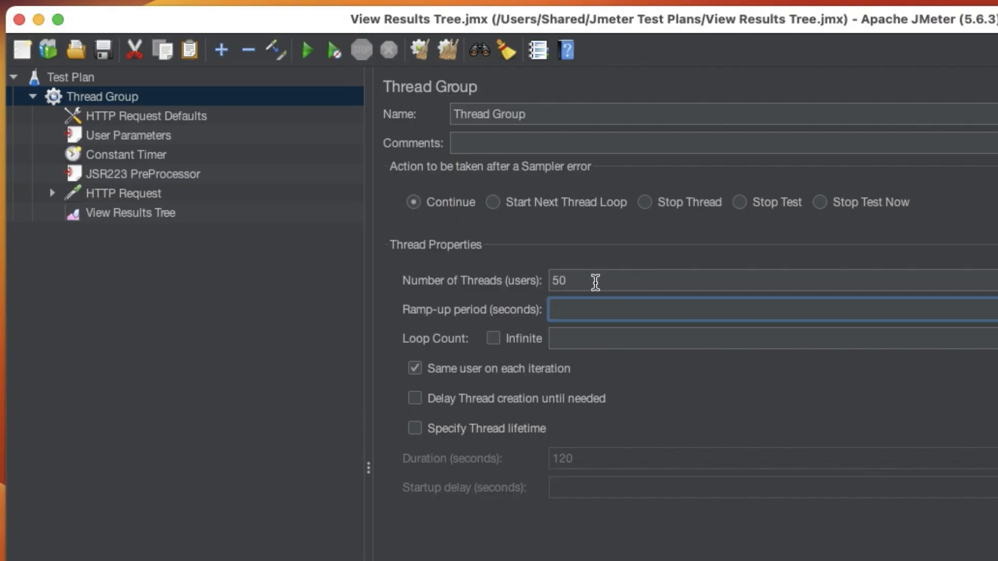
text(50)
Set the Thread Group's ramp-up period to 10 seconds.
double_click(557, 281)
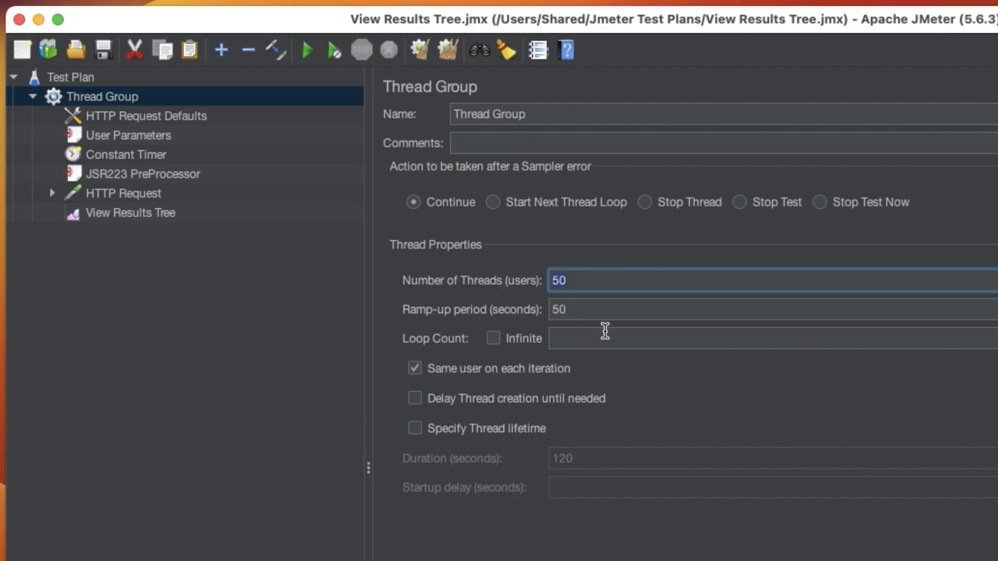
double_click(554, 310)
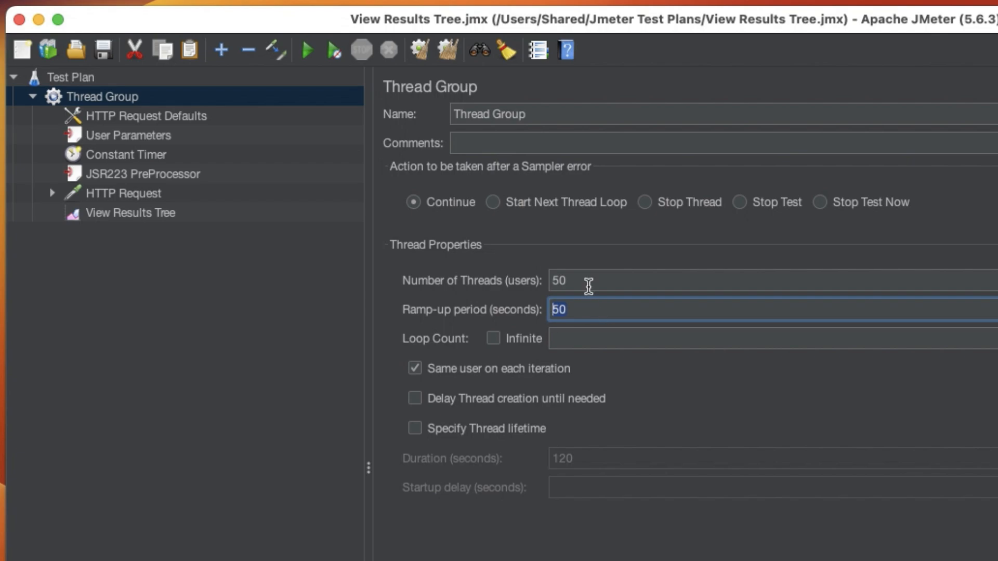
click(545, 309)
click(548, 283)
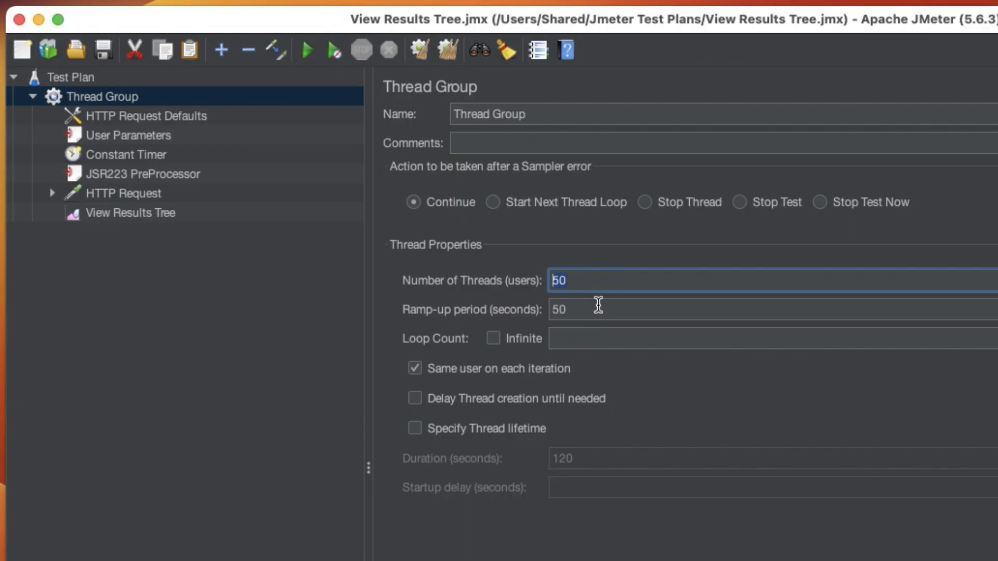
key(Tab)
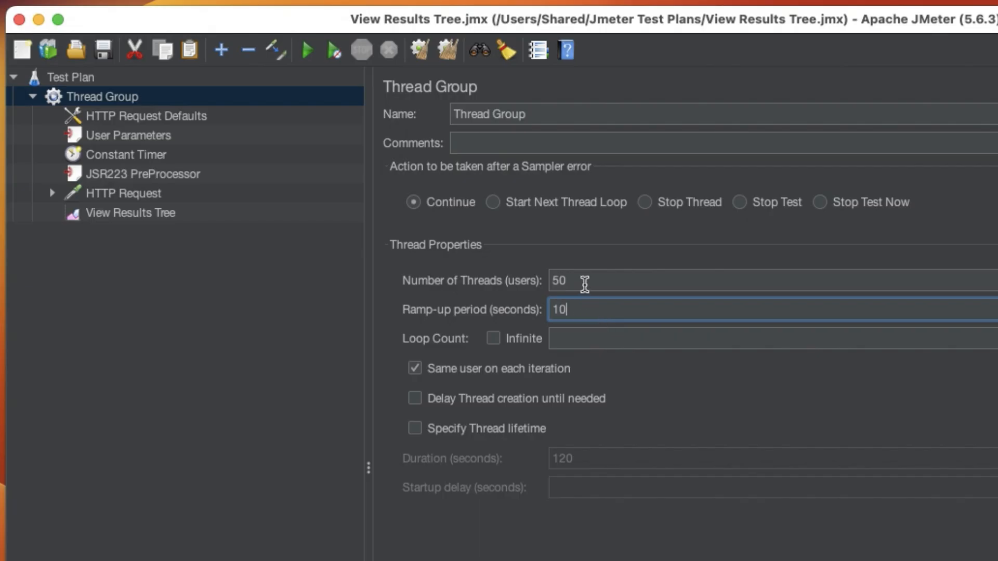
Set the Thread Group's ramp-up period to 5 seconds.
drag(572, 281, 541, 285)
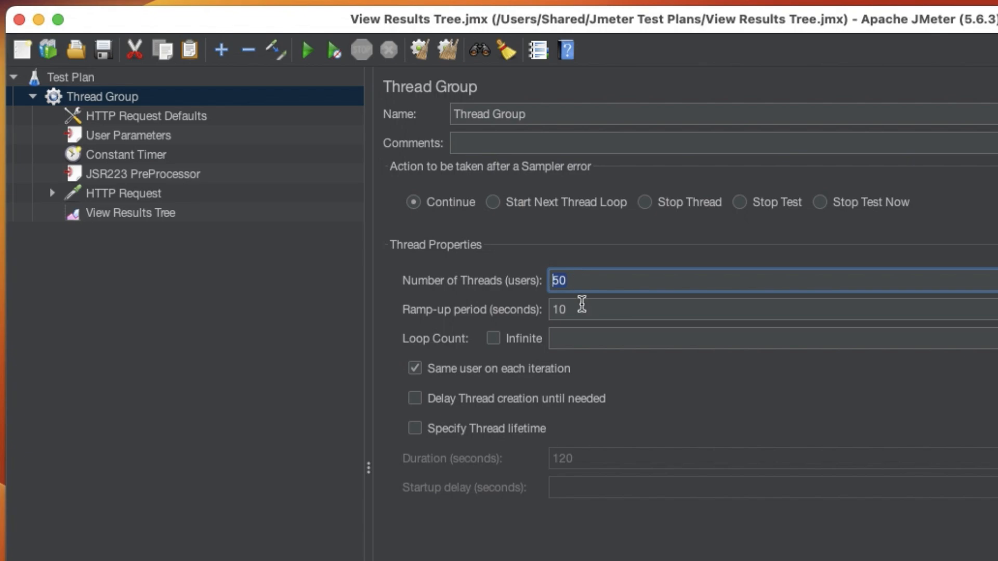
drag(553, 307, 616, 303)
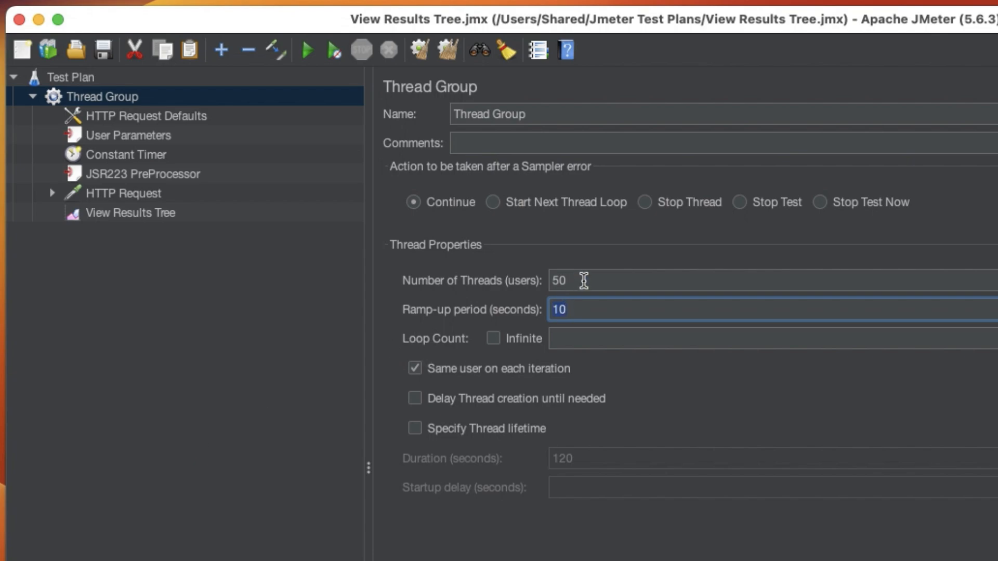
double_click(563, 281)
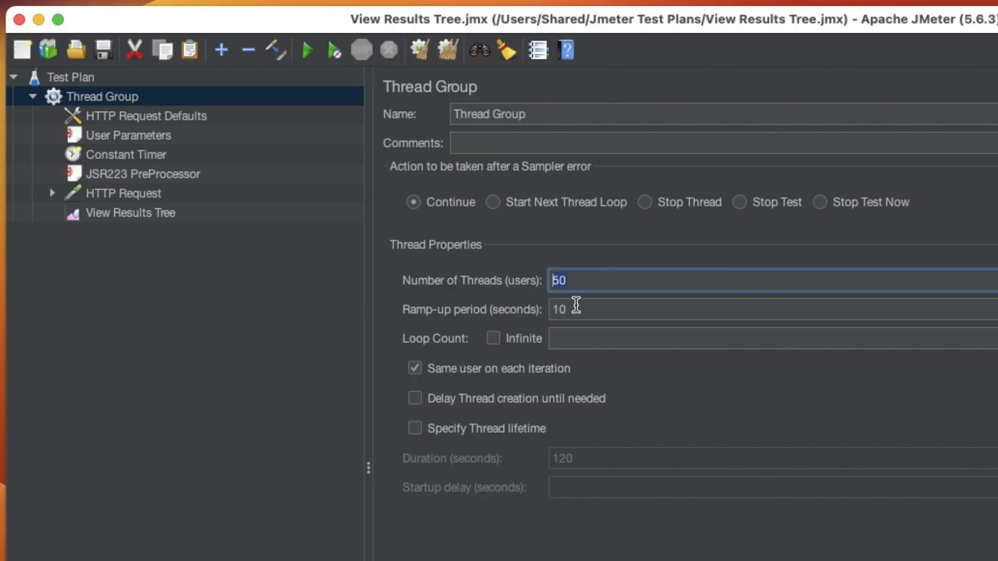
double_click(548, 310)
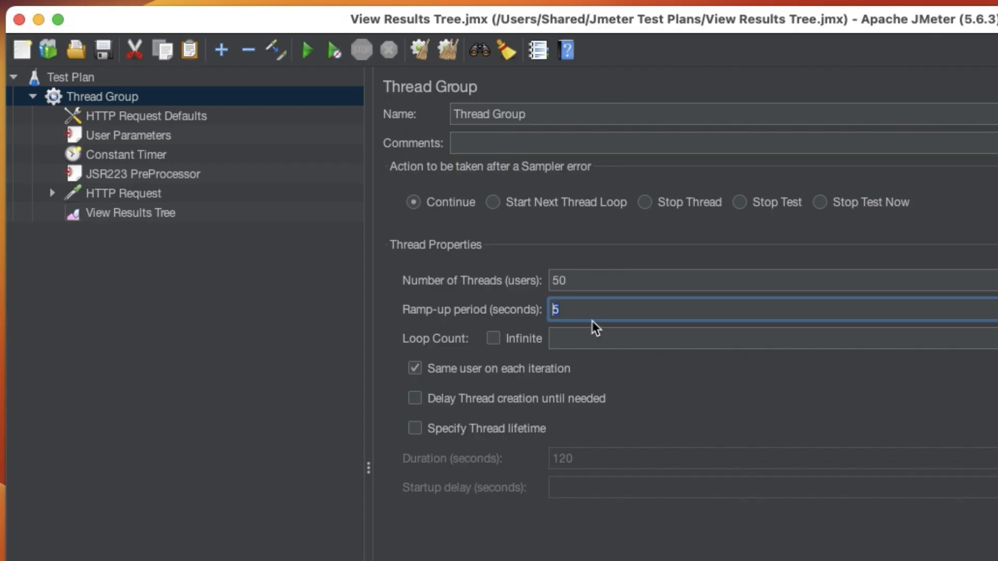
Set the ramp-up period to 25 seconds and make the loop count infinite.
key(super+a)
text(25)
click(503, 339)
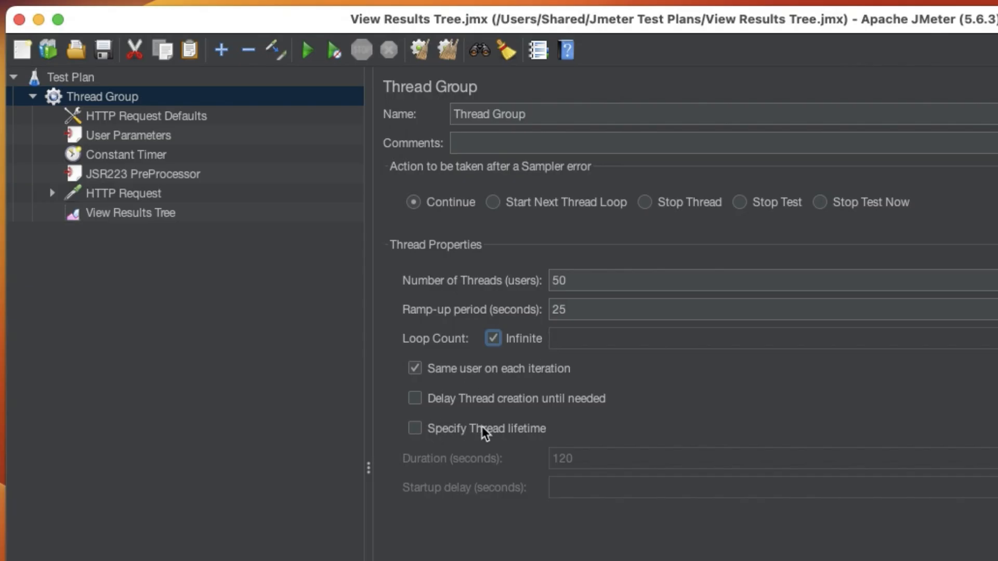
Enable a specified thread lifetime for the Thread Group and select its duration value.
click(422, 427)
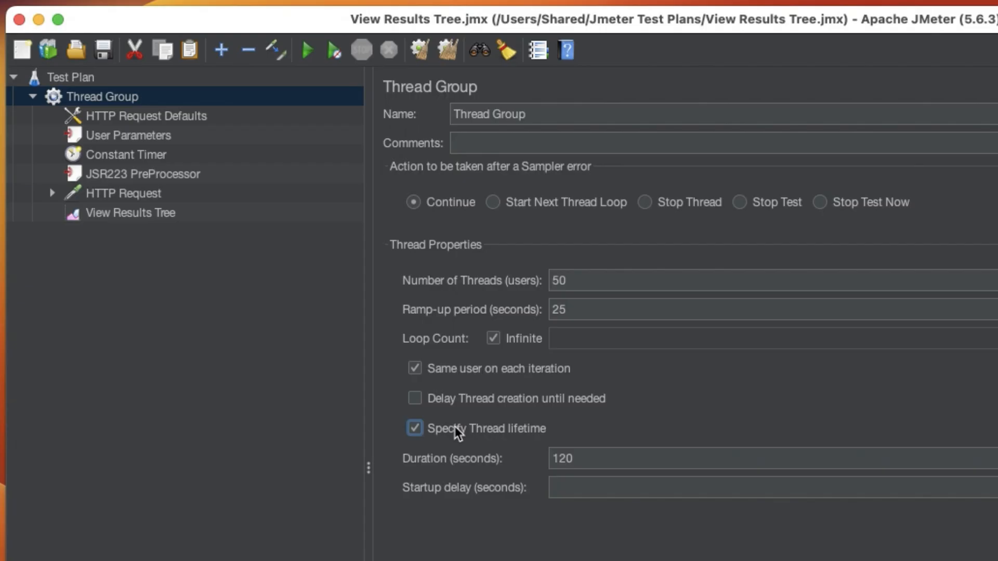
click(423, 428)
click(420, 427)
click(584, 453)
drag(585, 454, 537, 460)
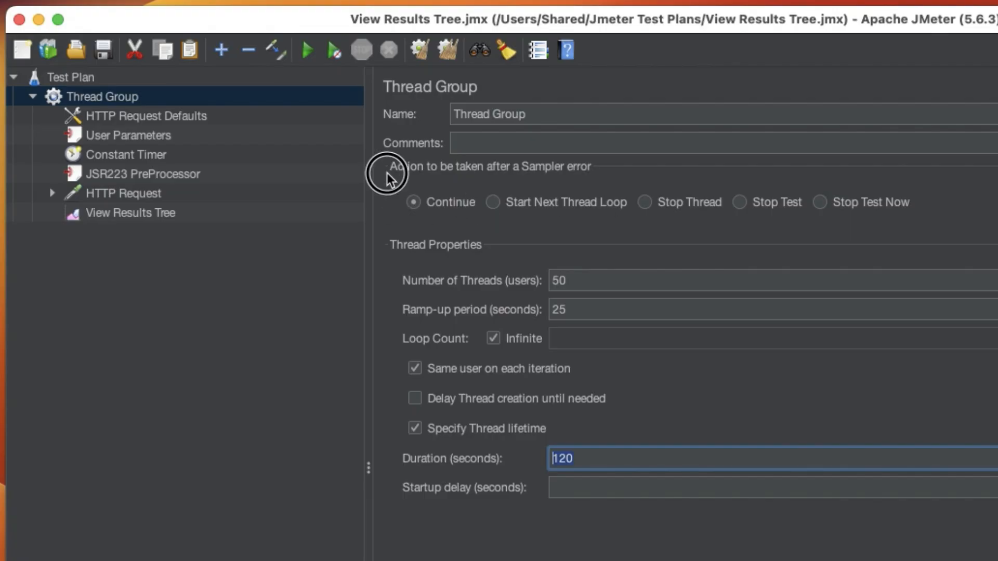
Try the sampler error actions Start Next Thread Loop, Stop Thread and Stop Test, and return to Continue.
click(492, 203)
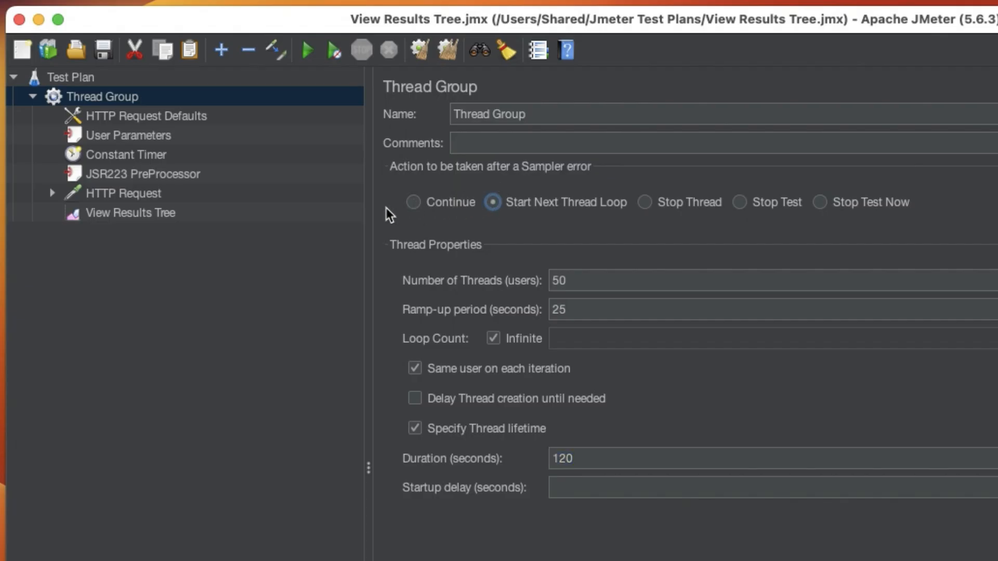
click(407, 202)
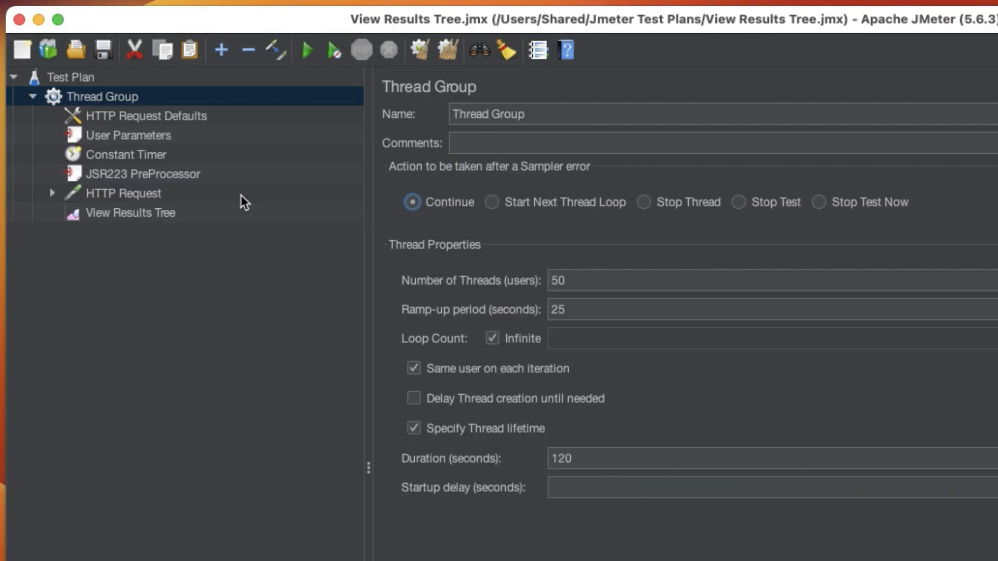
click(148, 110)
click(142, 103)
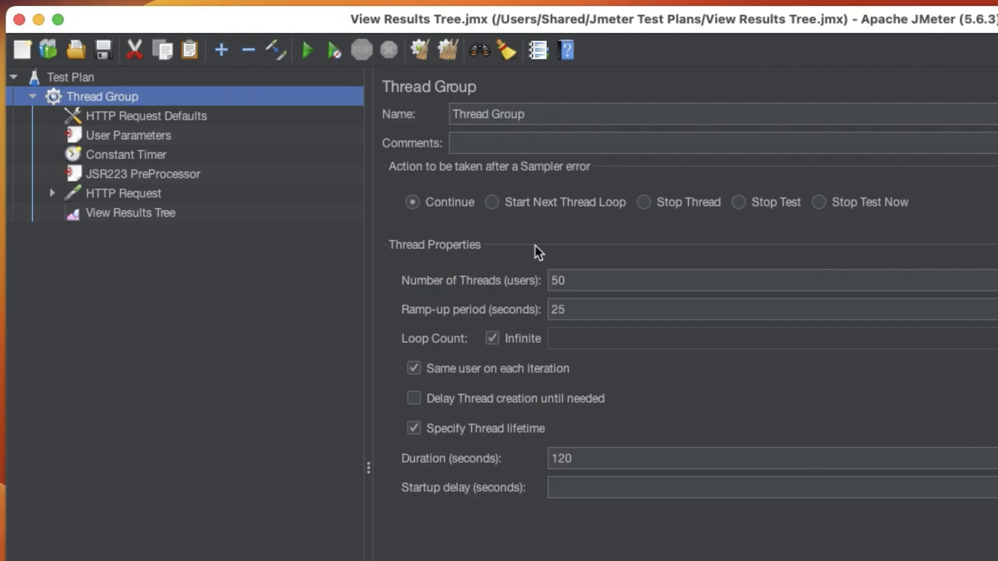
click(506, 206)
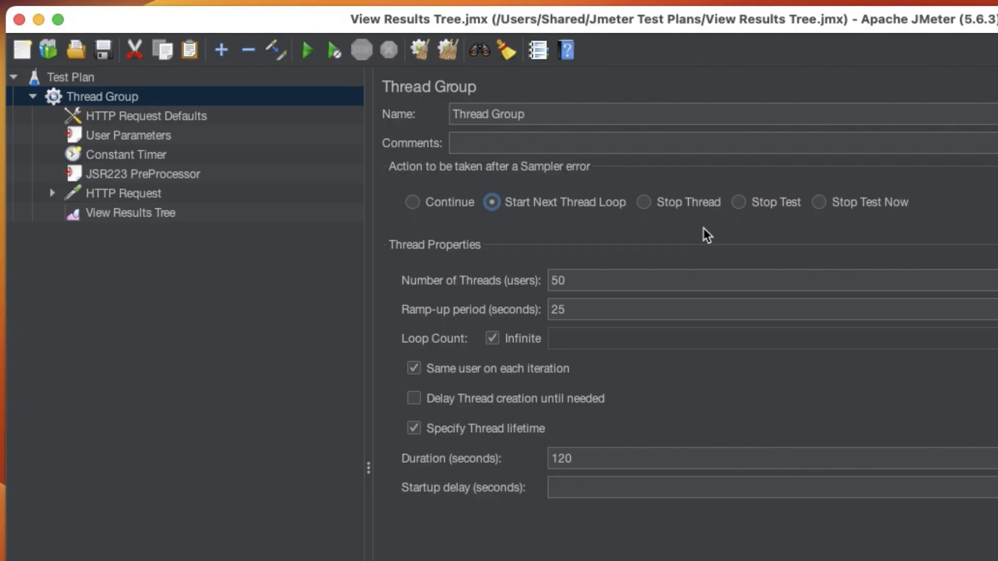
click(649, 205)
click(748, 207)
click(413, 203)
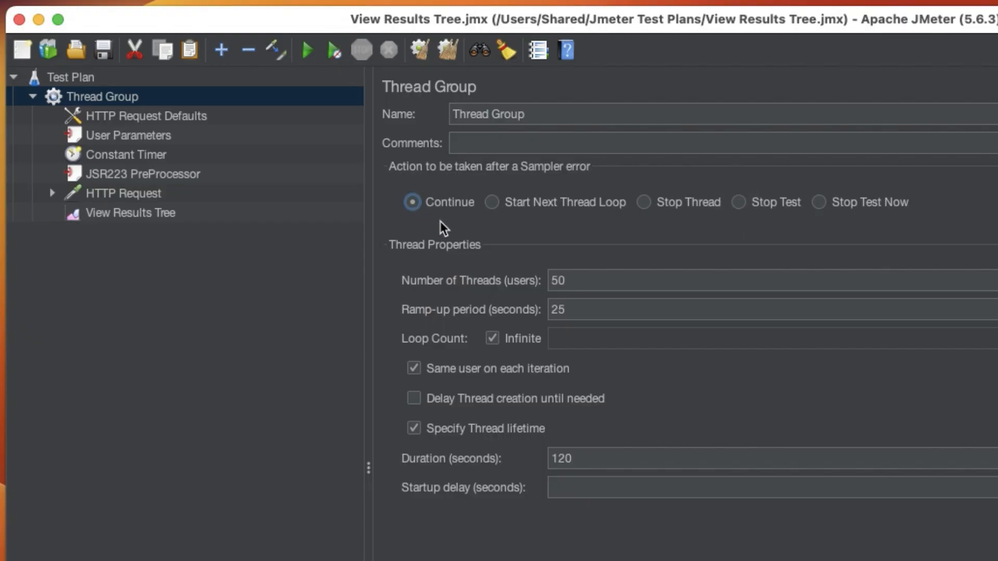
Set the sampler error action to Stop Test, and start and stop a test run.
click(740, 203)
click(308, 54)
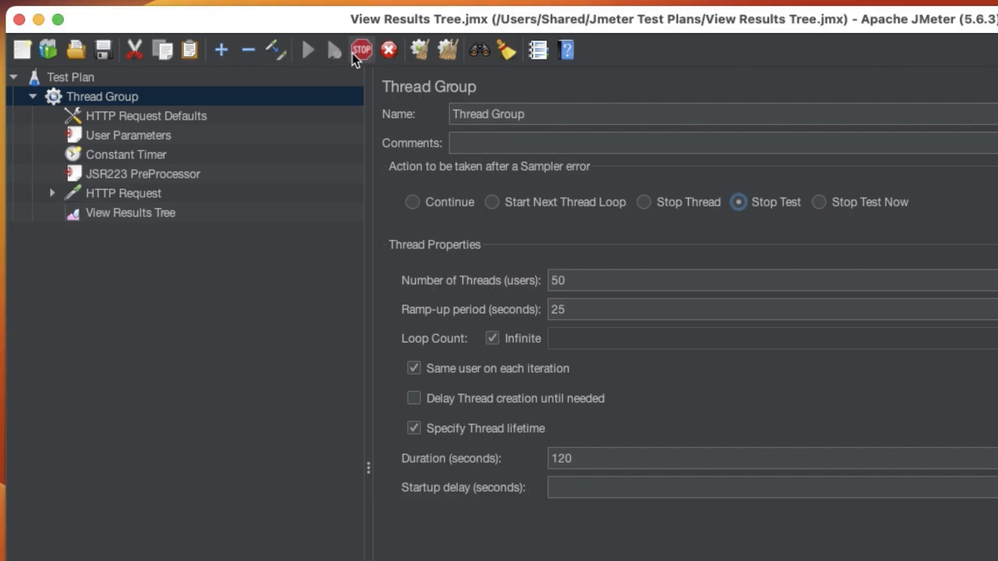
click(353, 52)
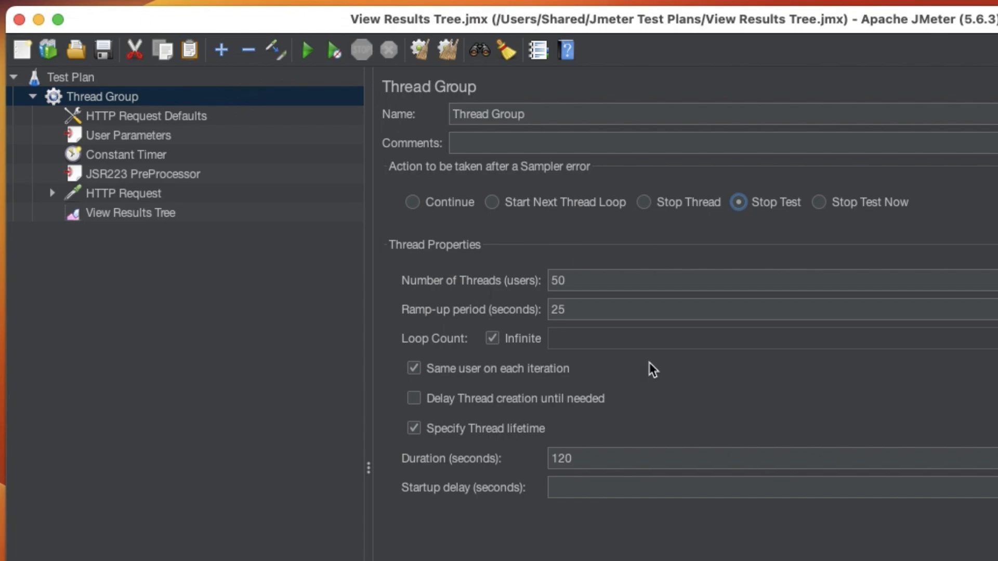
click(603, 283)
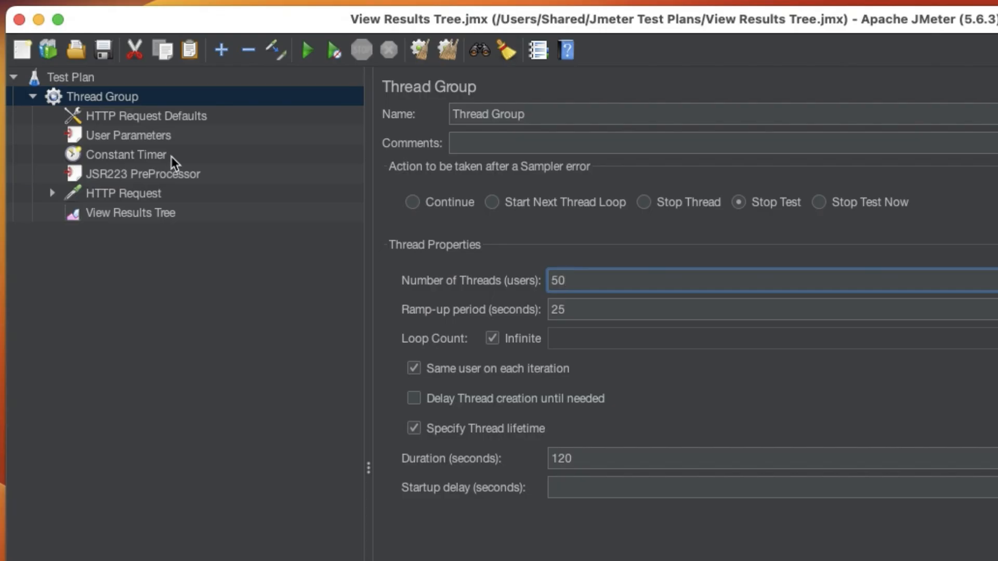
Open the list of thread group types that can be added to the Test Plan.
right_click(140, 95)
mouse_move(167, 106)
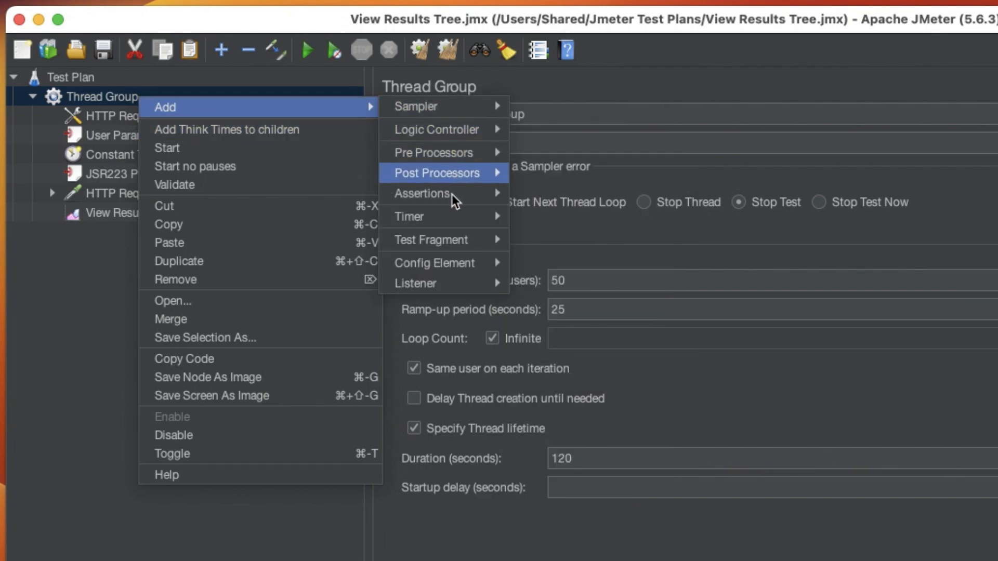
click(72, 78)
right_click(71, 78)
mouse_move(111, 84)
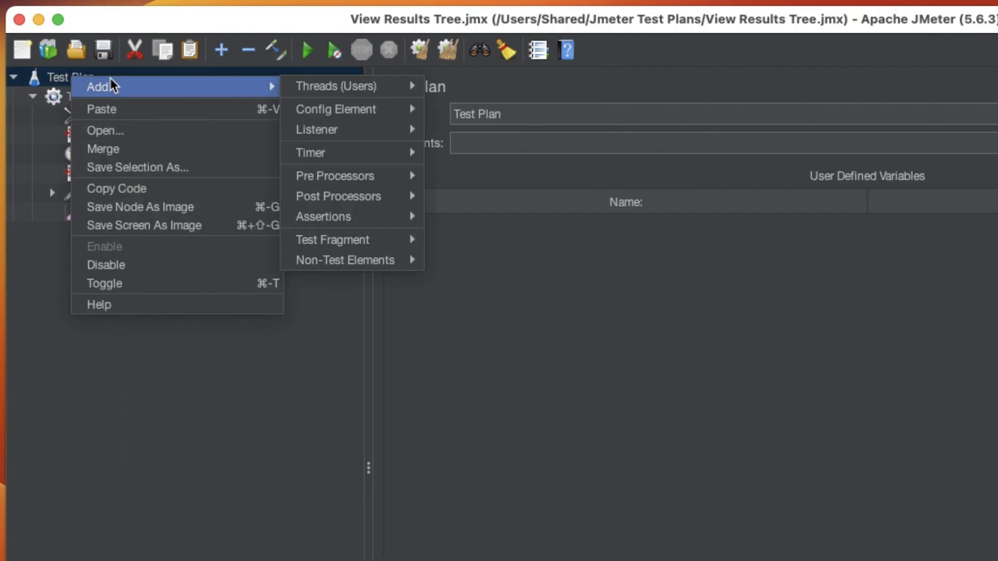
mouse_move(339, 87)
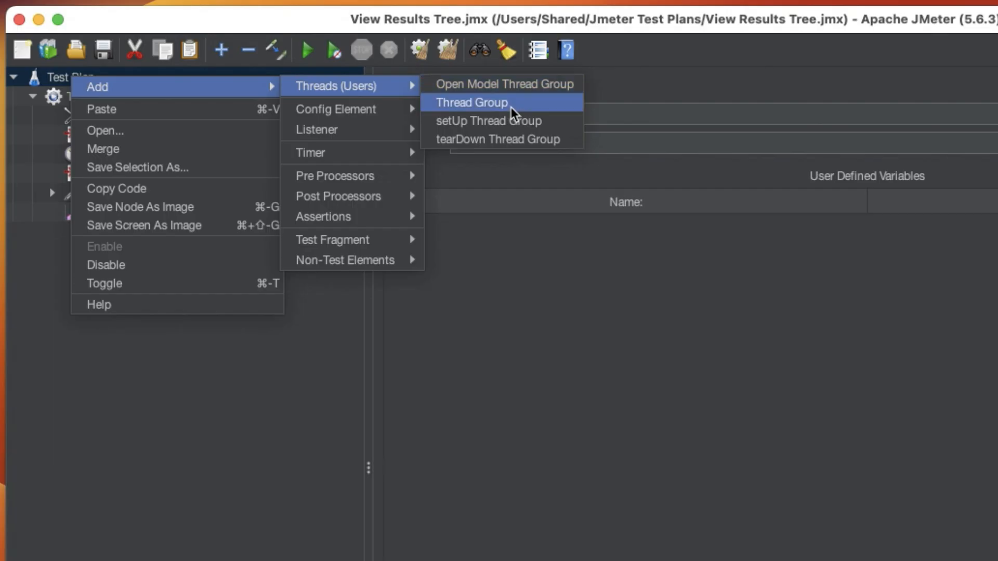